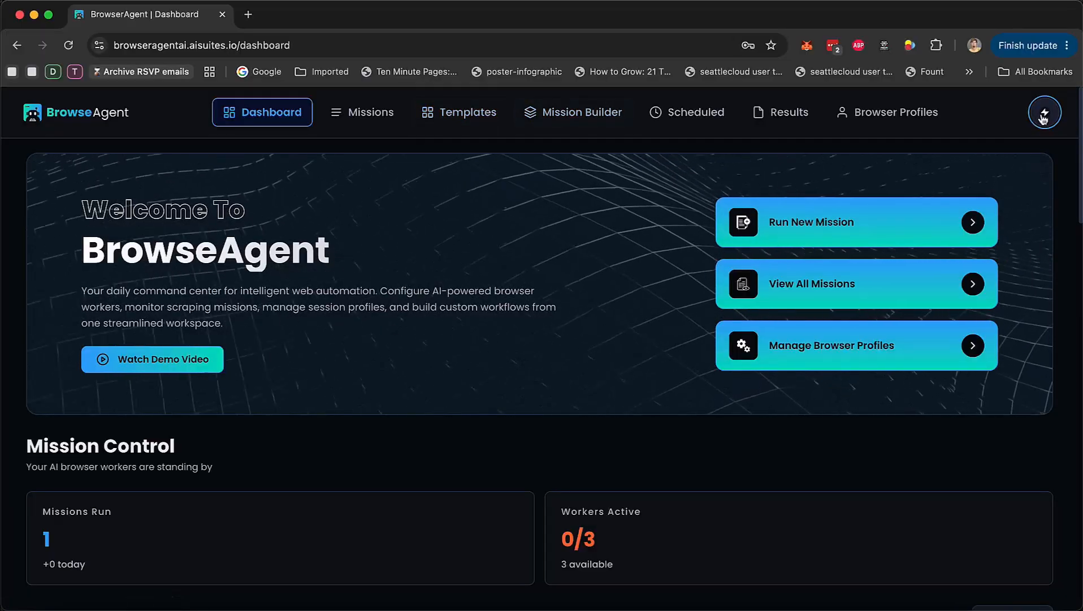
pyautogui.rightClick(587, 311)
pyautogui.click(377, 473)
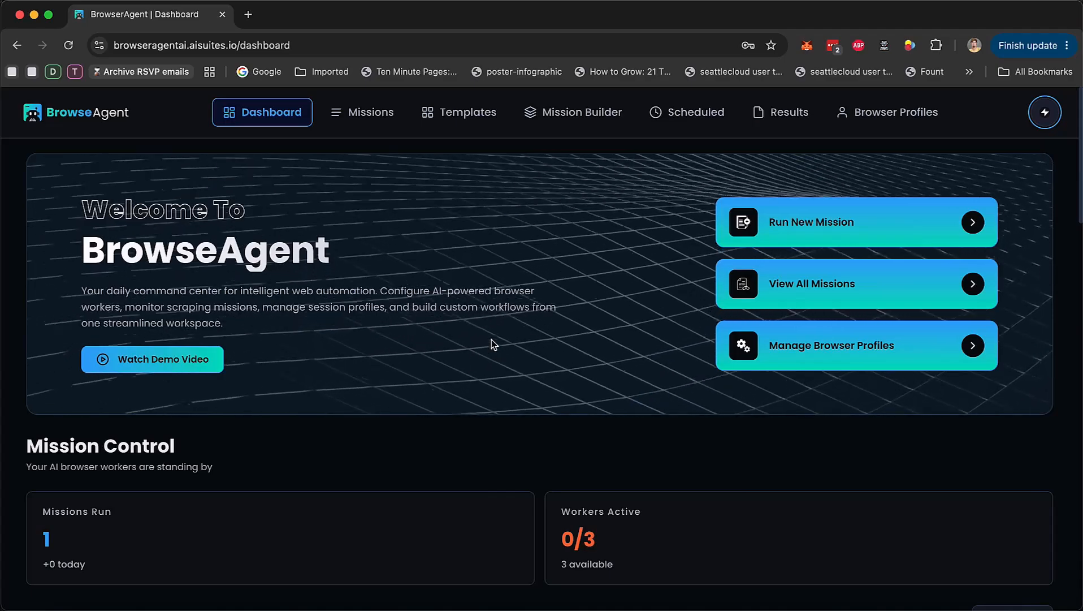
# Look through the pre-built mission templates, including those on page 3 of the catalogue.
pyautogui.click(465, 126)
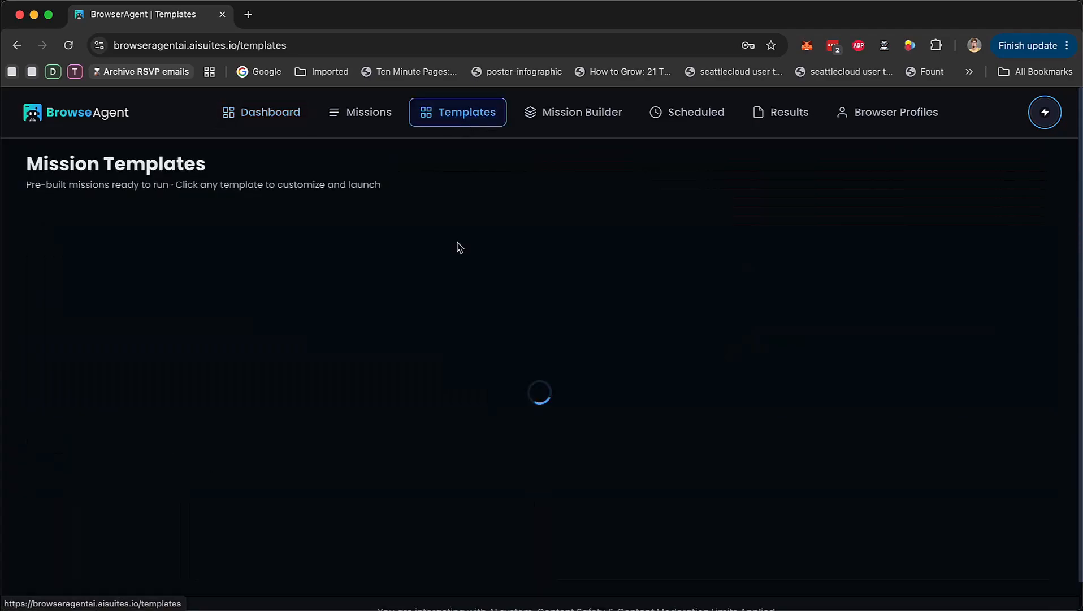
pyautogui.scroll(-5, 459, 247)
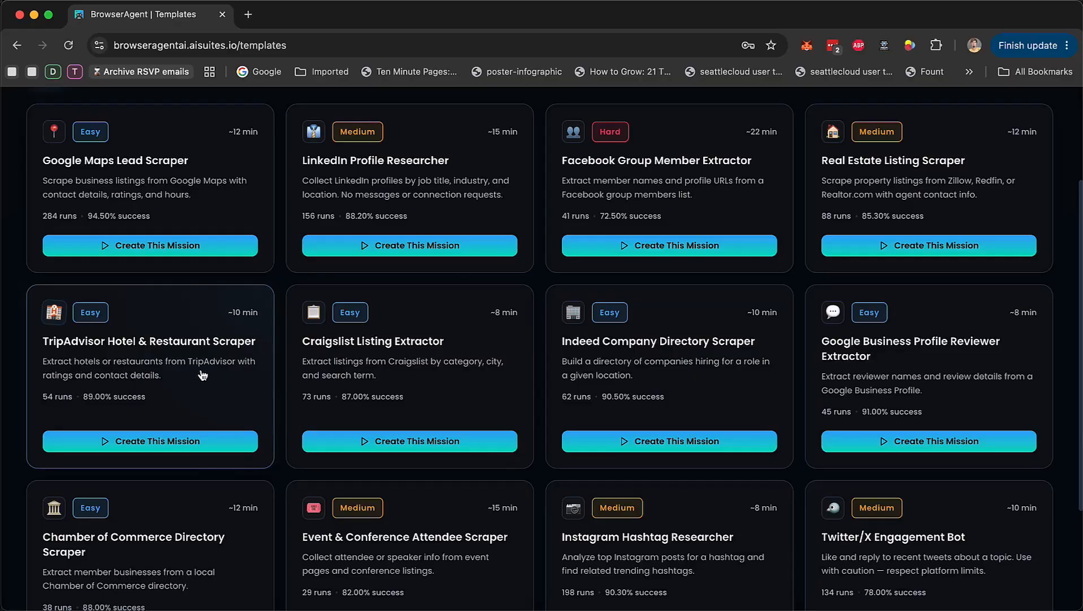
pyautogui.scroll(-5, 203, 373)
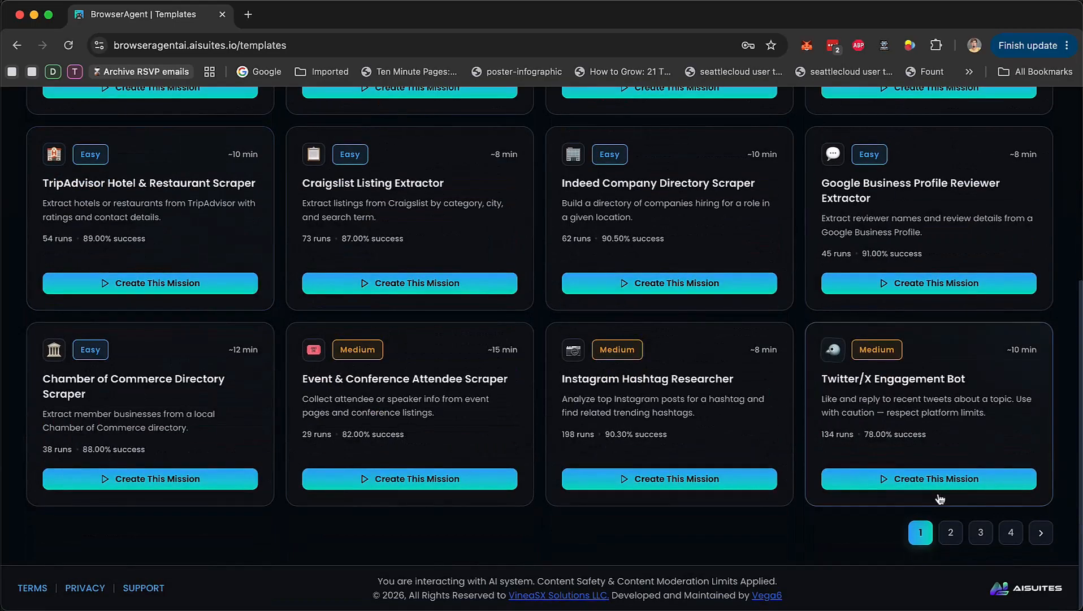
pyautogui.click(981, 532)
pyautogui.scroll(1, 371, 413)
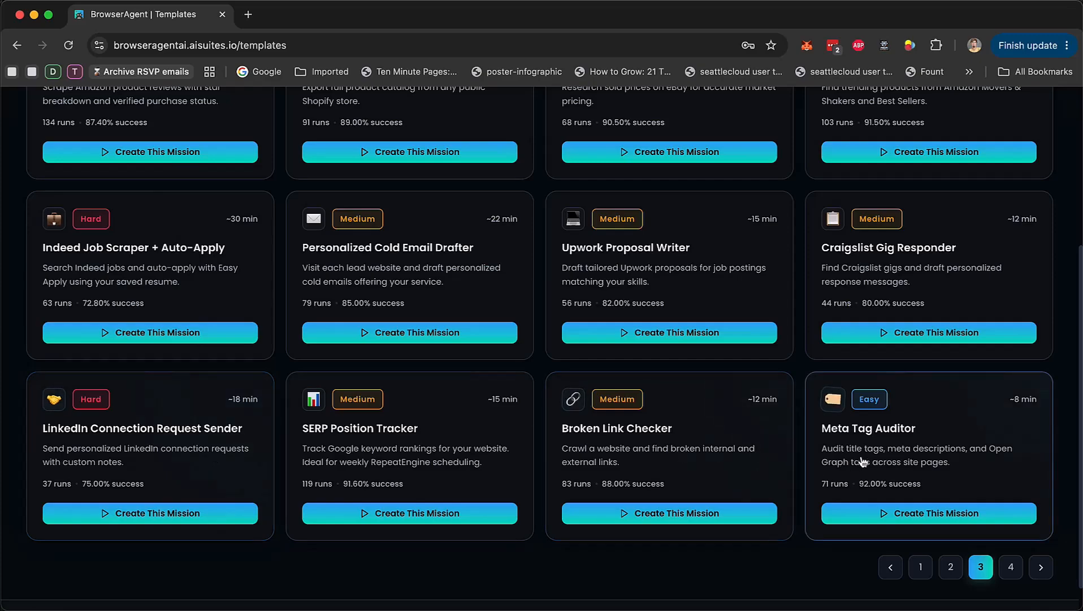
pyautogui.scroll(5, 623, 456)
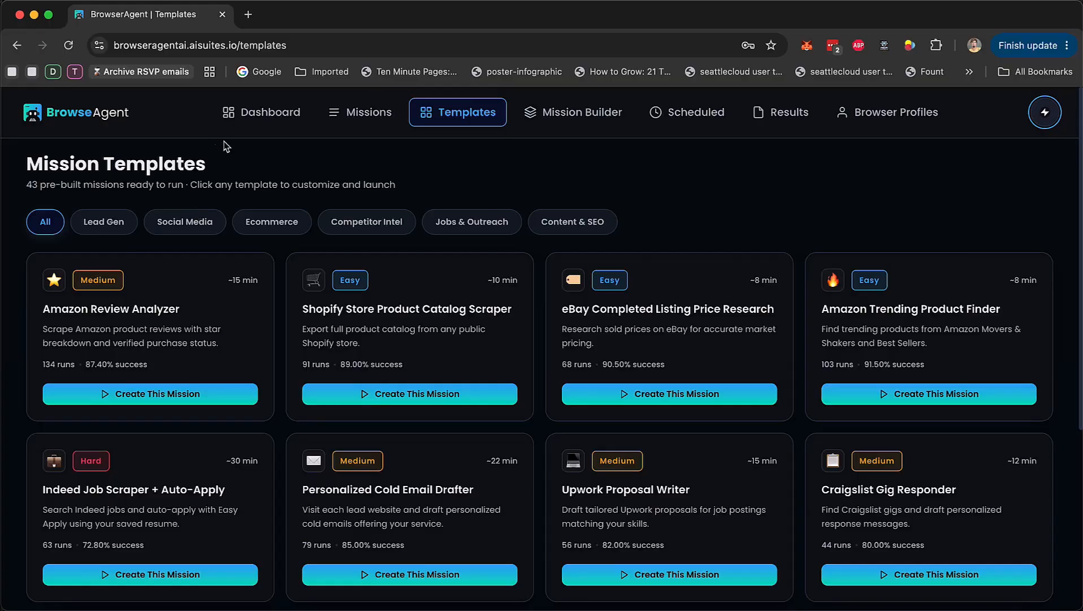
# Review the dashboard and the list of all missions.
pyautogui.click(257, 130)
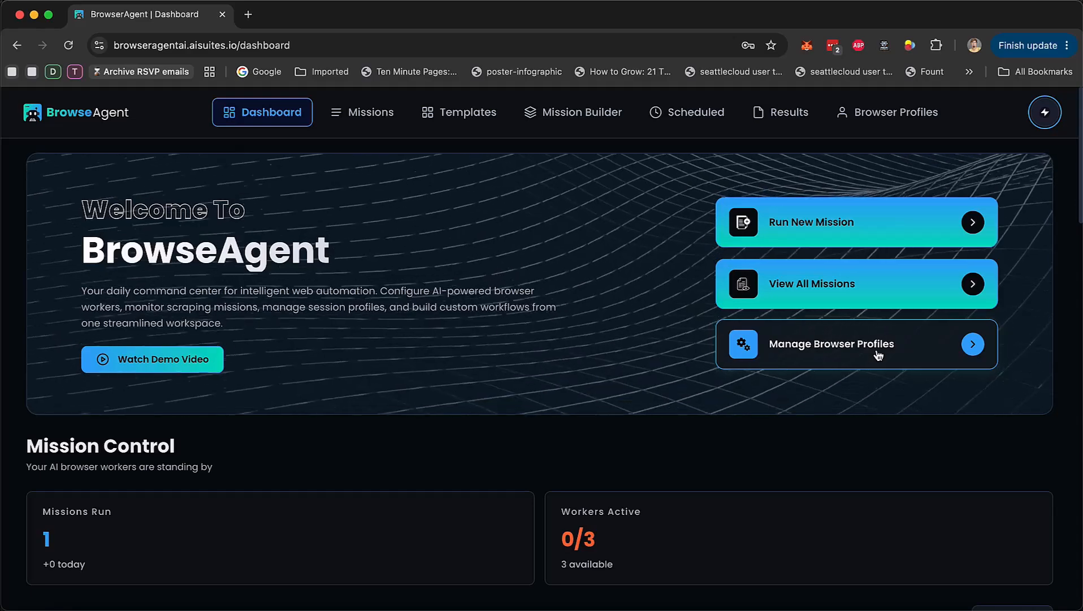
pyautogui.click(373, 112)
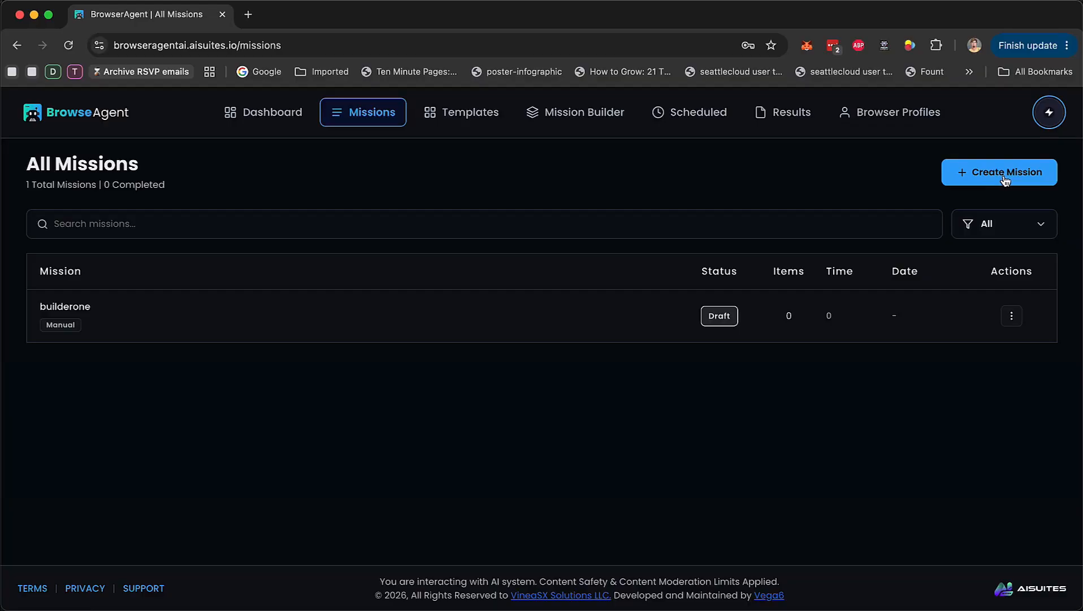
# Start a new mission from the Google Maps Lead Scraper template.
pyautogui.click(463, 117)
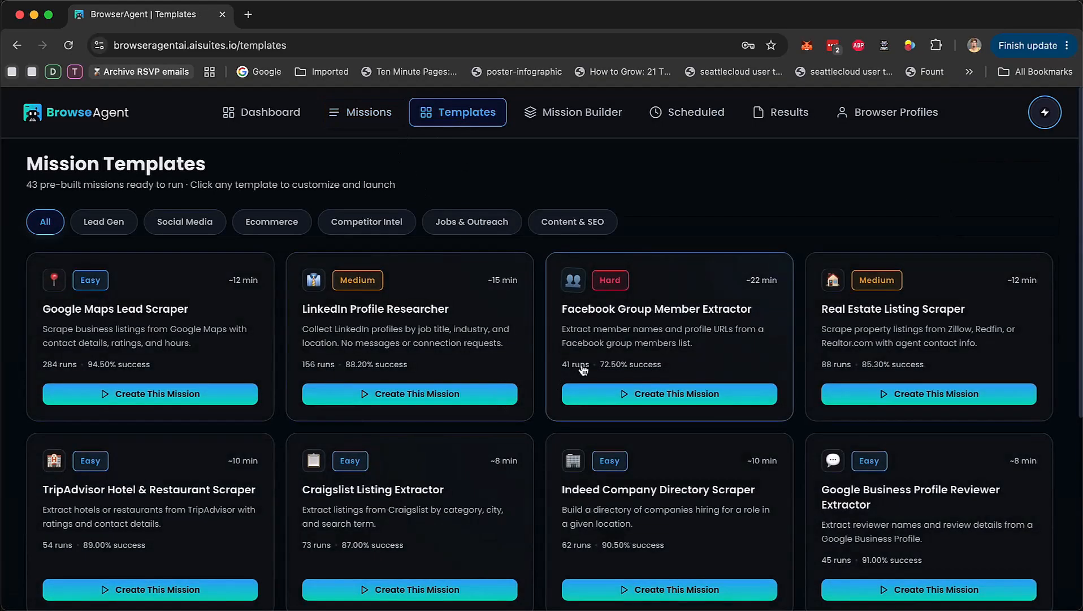
pyautogui.scroll(-5, 583, 369)
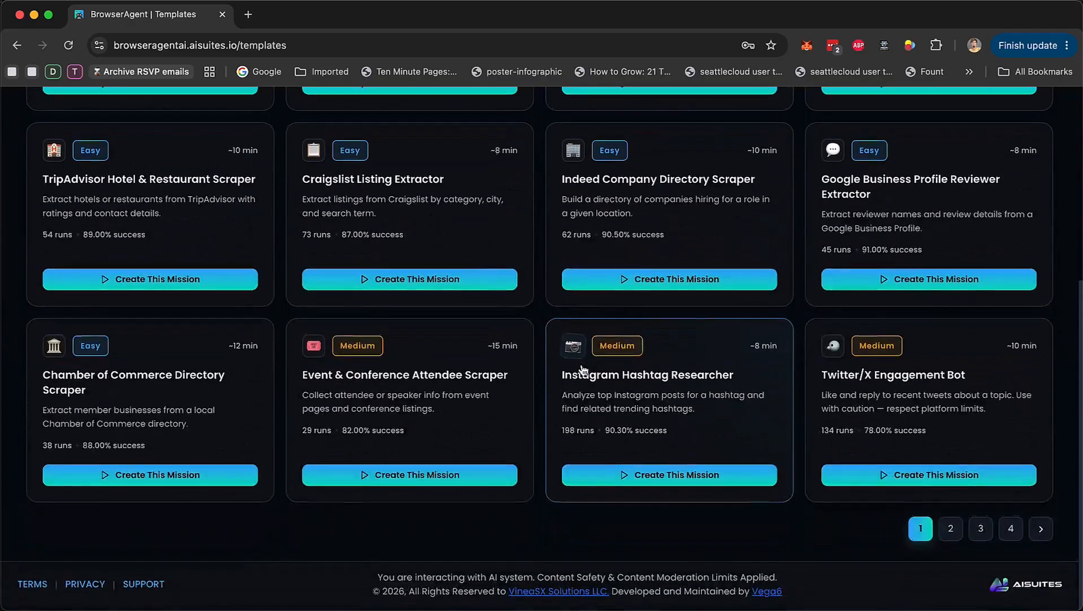
pyautogui.scroll(5, 583, 369)
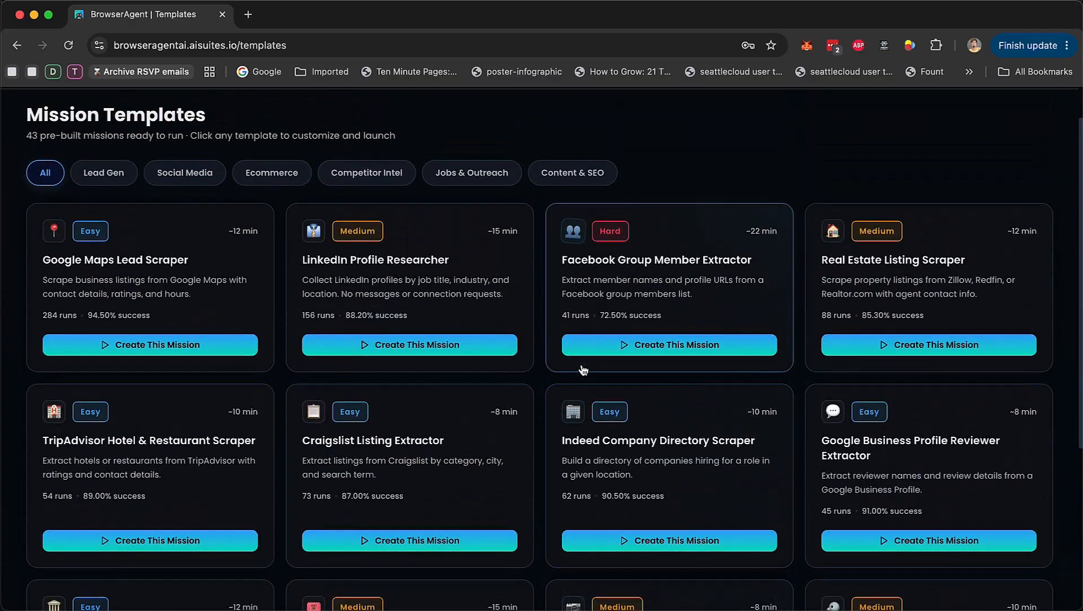
pyautogui.scroll(1, 454, 286)
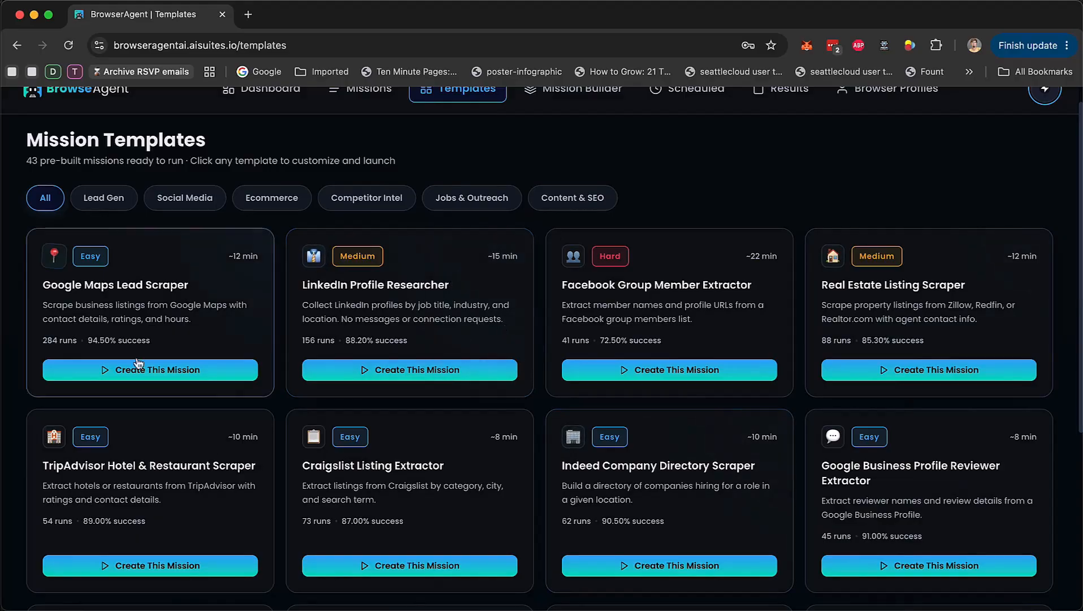
pyautogui.click(128, 312)
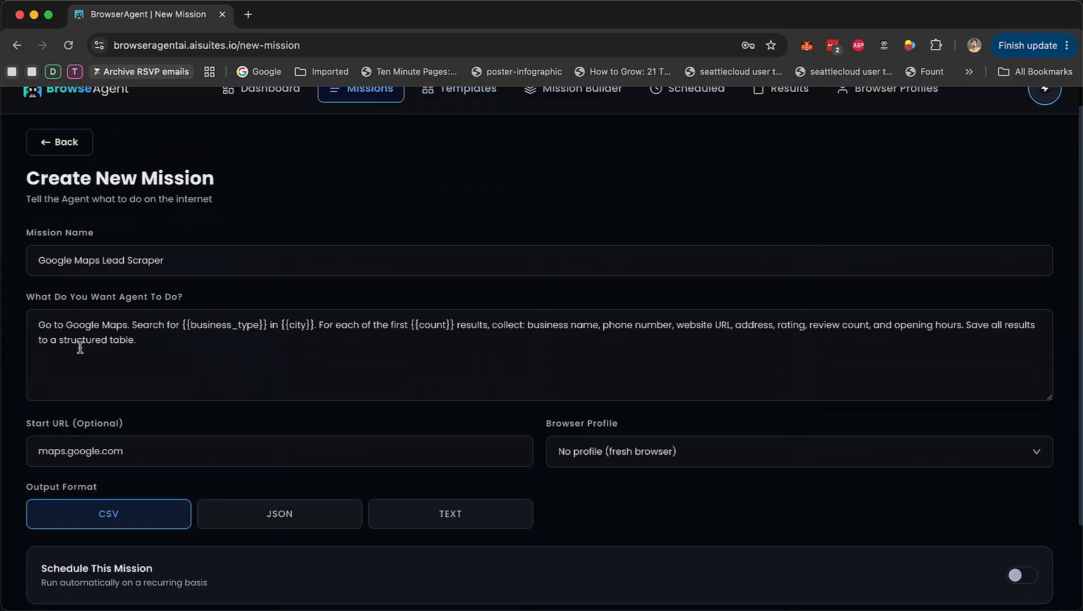
# Replace the business type, city and count placeholders in the agent instructions with "roofers", "orlando" and "10".
pyautogui.moveTo(183, 324); pyautogui.dragTo(269, 322)
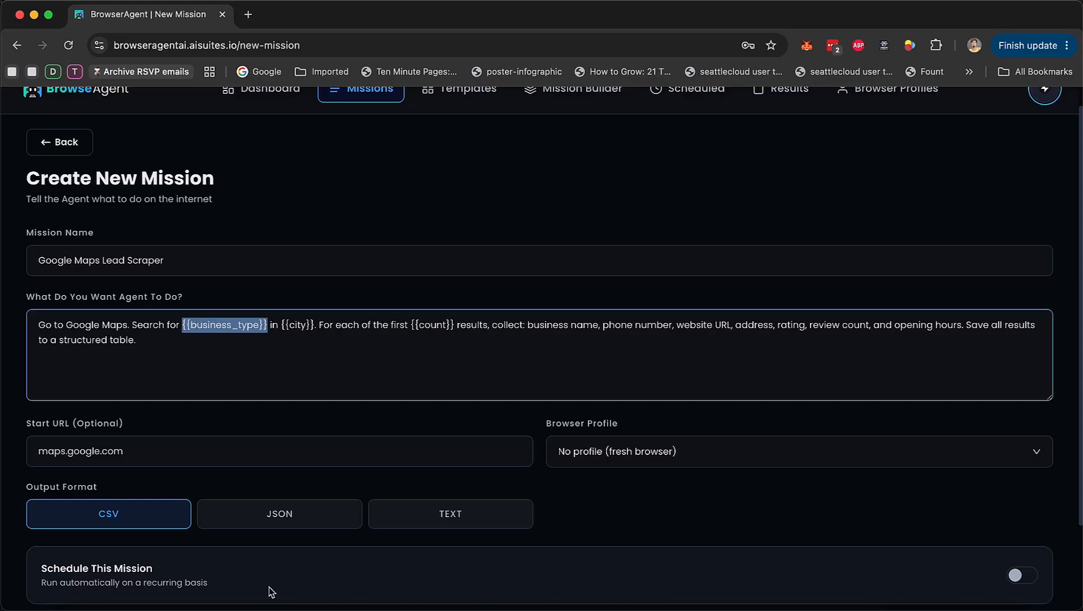
pyautogui.write('roofers')
pyautogui.moveTo(260, 326); pyautogui.dragTo(231, 324)
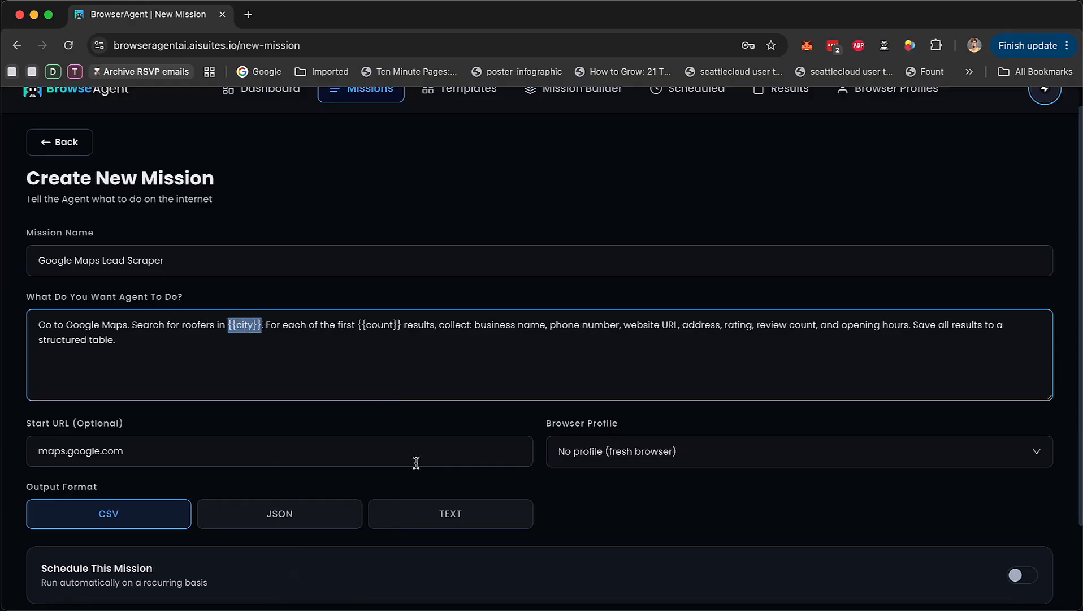
pyautogui.write('orlando')
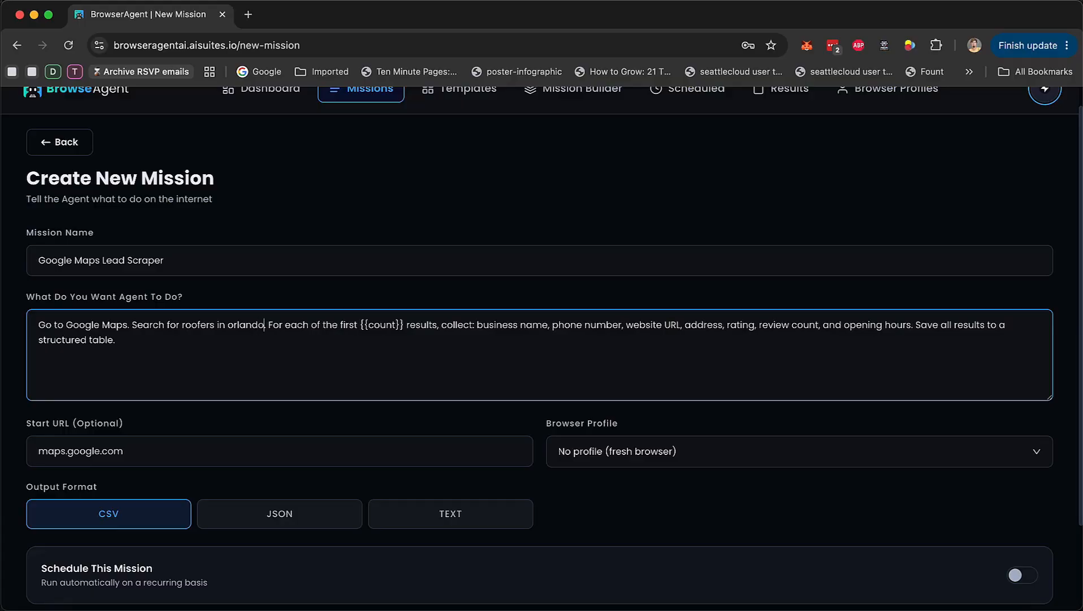
pyautogui.moveTo(405, 326); pyautogui.dragTo(371, 328)
pyautogui.press('BackSpace')
pyautogui.press('BackSpace')
pyautogui.write('10')
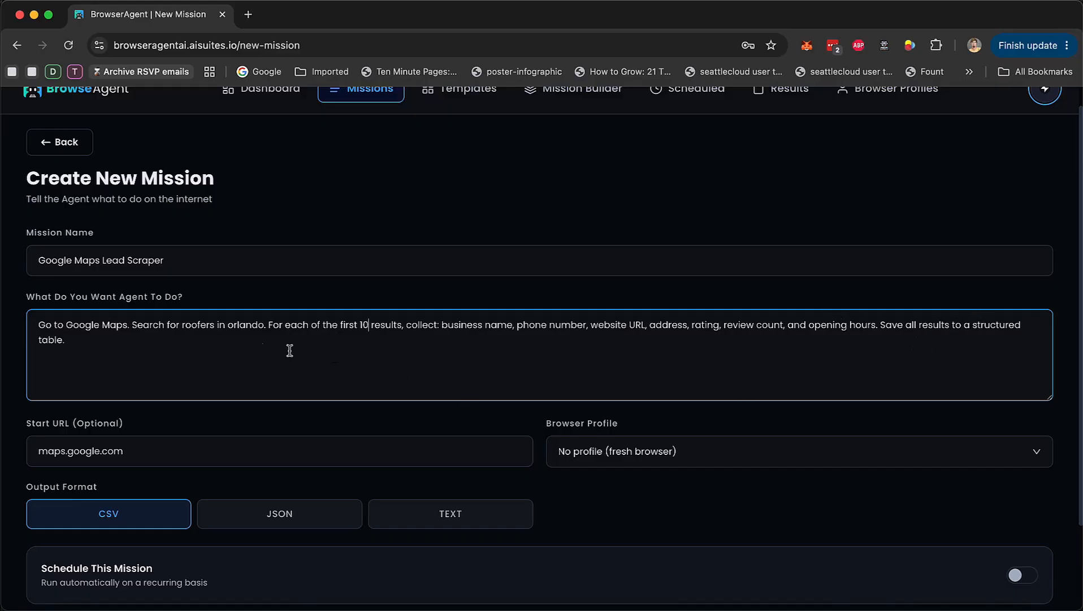
# Check the browser profile choices for the mission, keeping No profile (fresh browser).
pyautogui.scroll(-3, 240, 354)
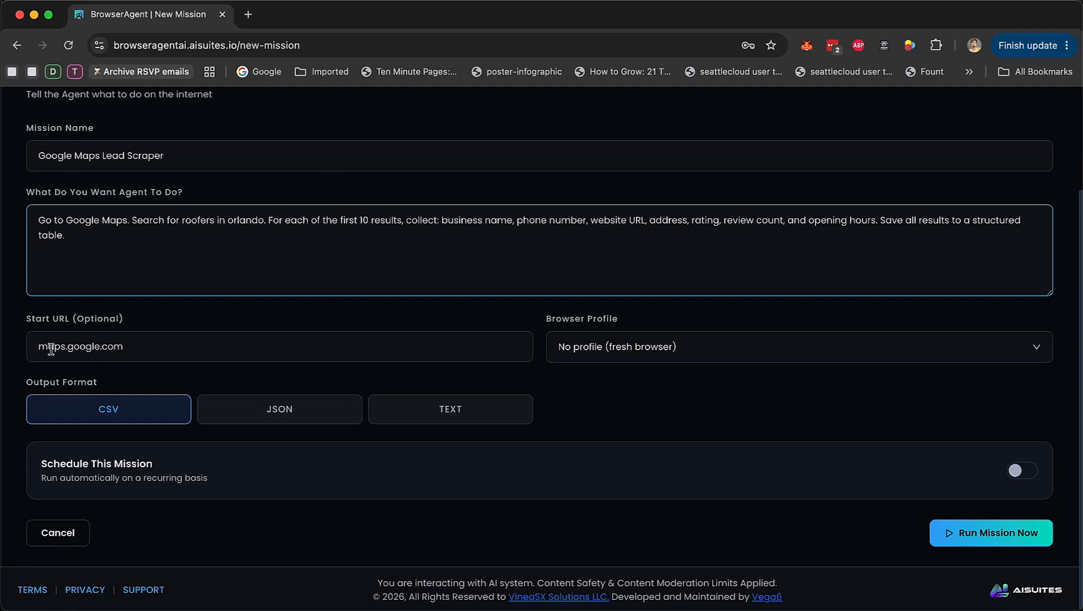
pyautogui.click(619, 350)
pyautogui.click(605, 421)
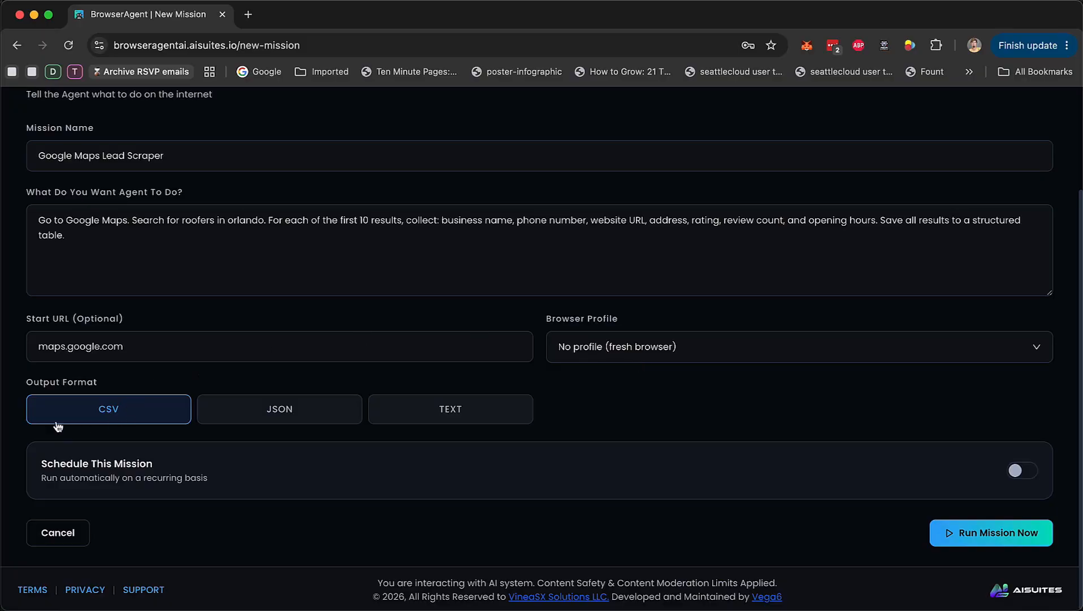
# Turn on mission scheduling to examine its frequency and notification options, and switch it back off.
pyautogui.scroll(-1, 283, 491)
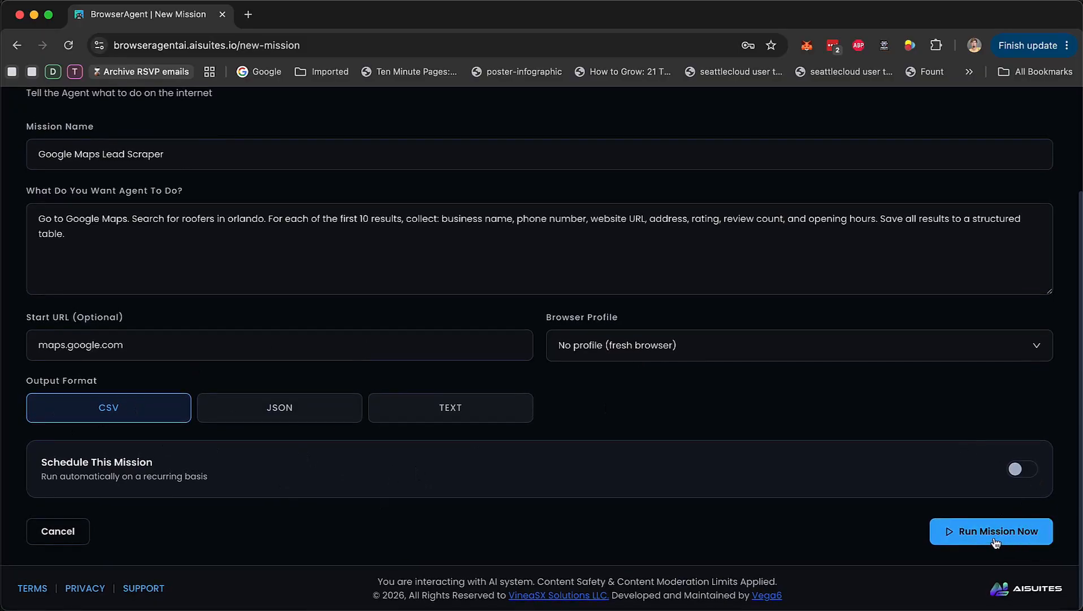
pyautogui.click(1024, 471)
pyautogui.scroll(-2, 737, 449)
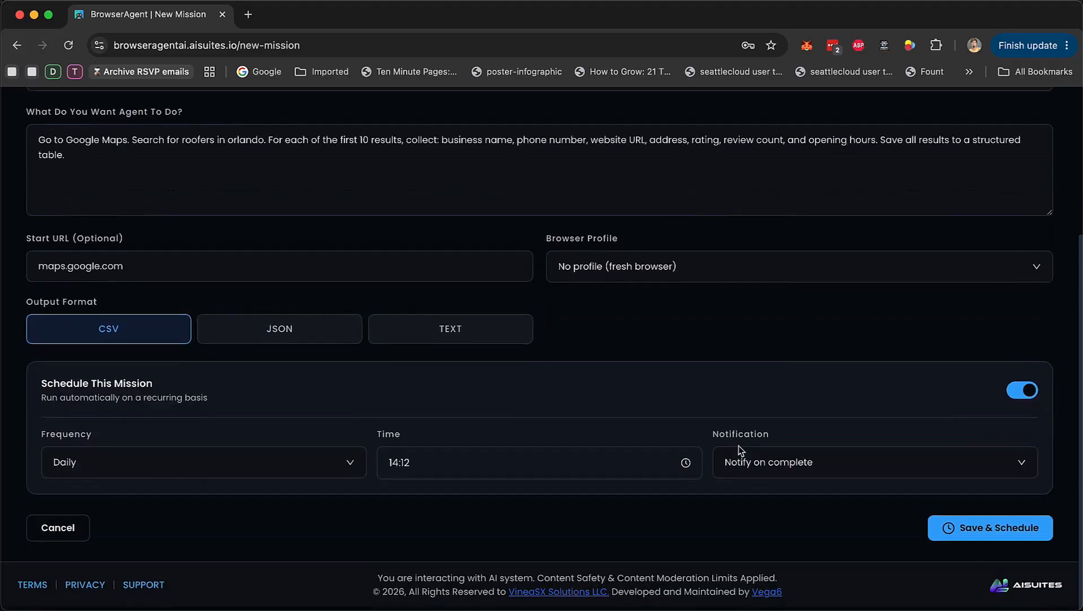
pyautogui.click(181, 470)
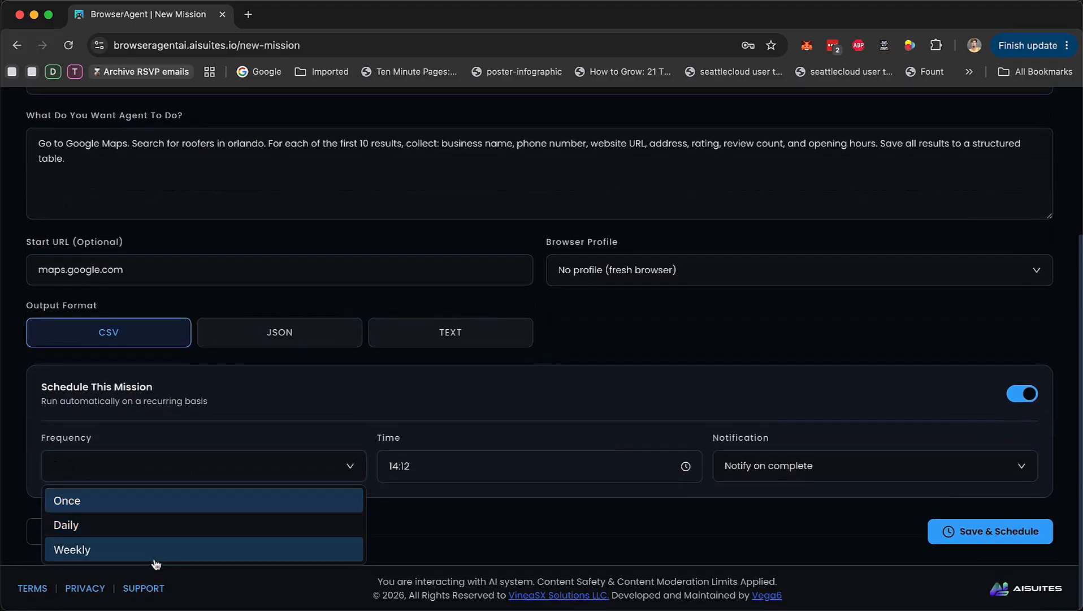
pyautogui.click(821, 471)
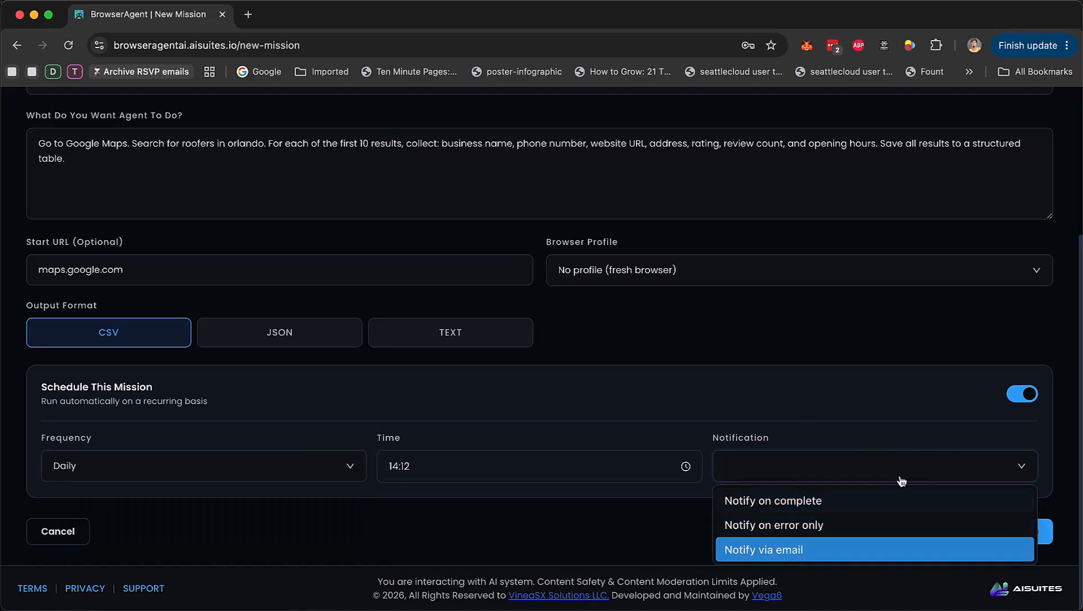
pyautogui.click(1028, 393)
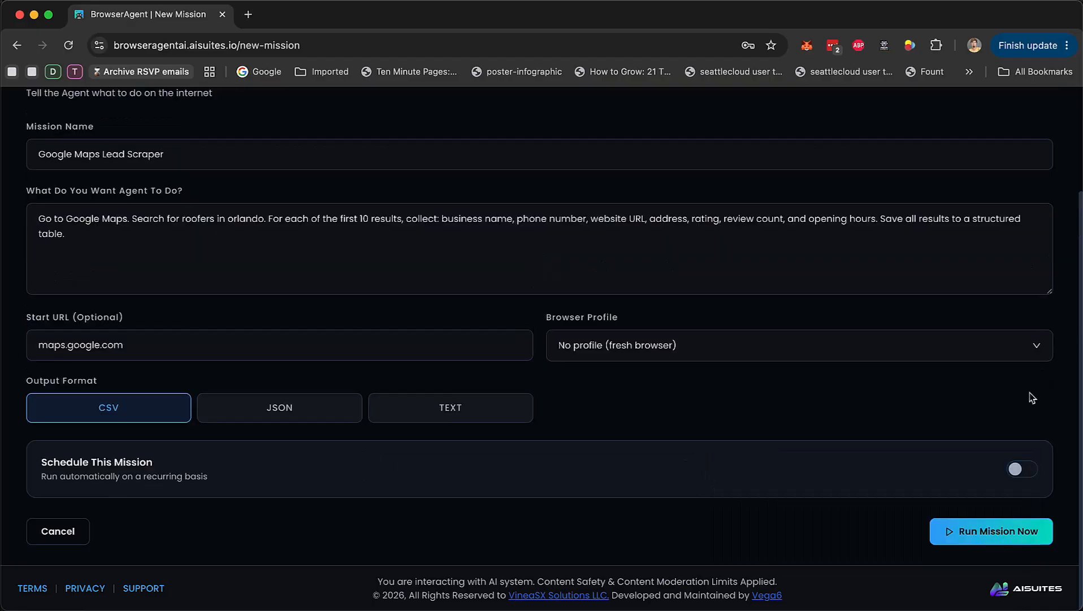
# Run the Google Maps Lead Scraper mission immediately and view its live browser feed and results area.
pyautogui.click(993, 533)
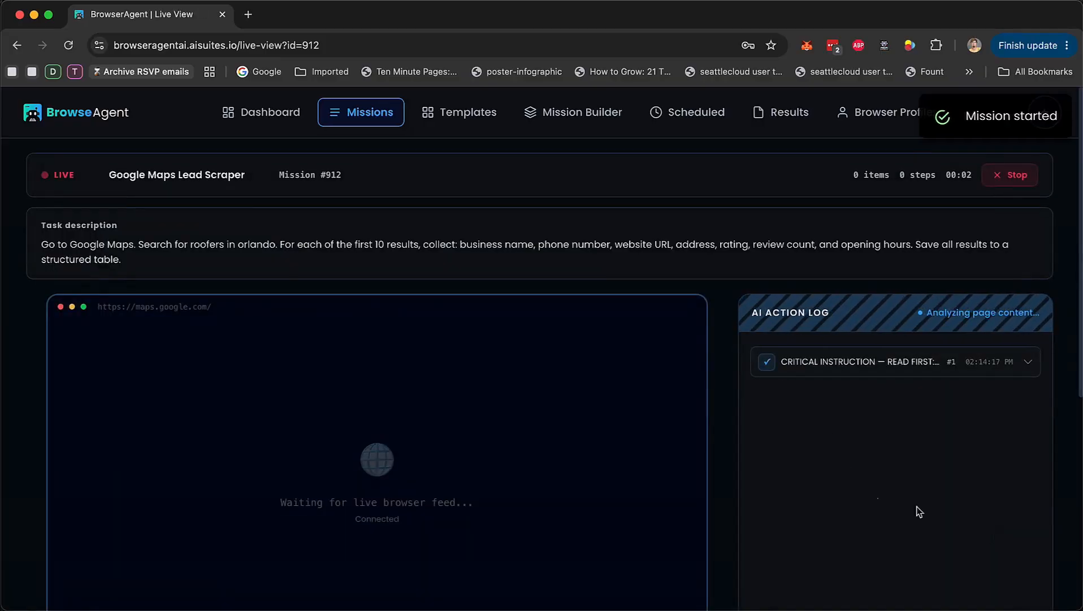
pyautogui.scroll(-5, 408, 443)
pyautogui.scroll(1, 378, 441)
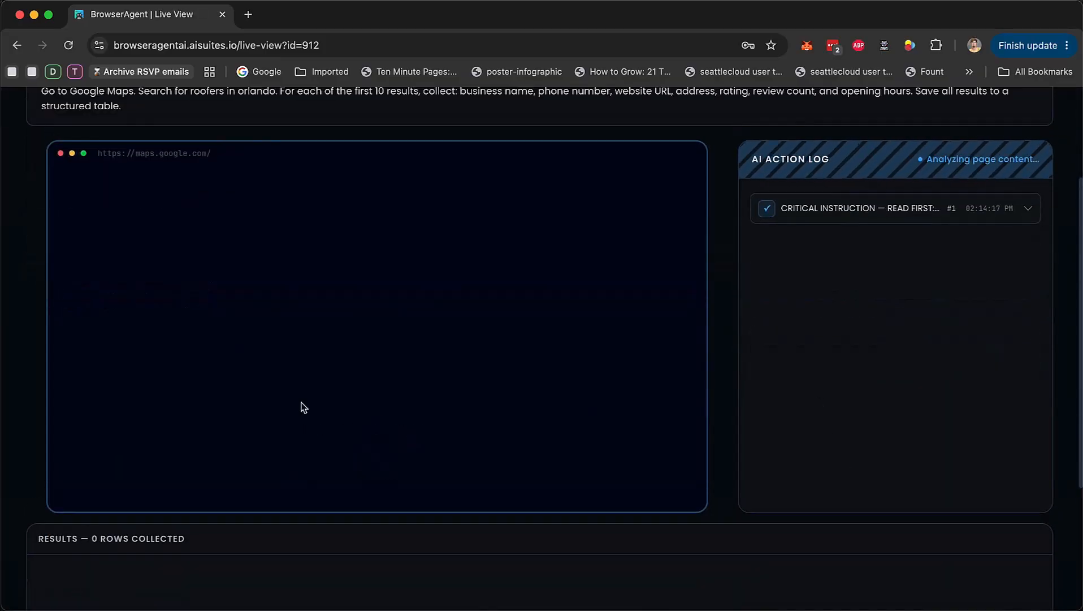